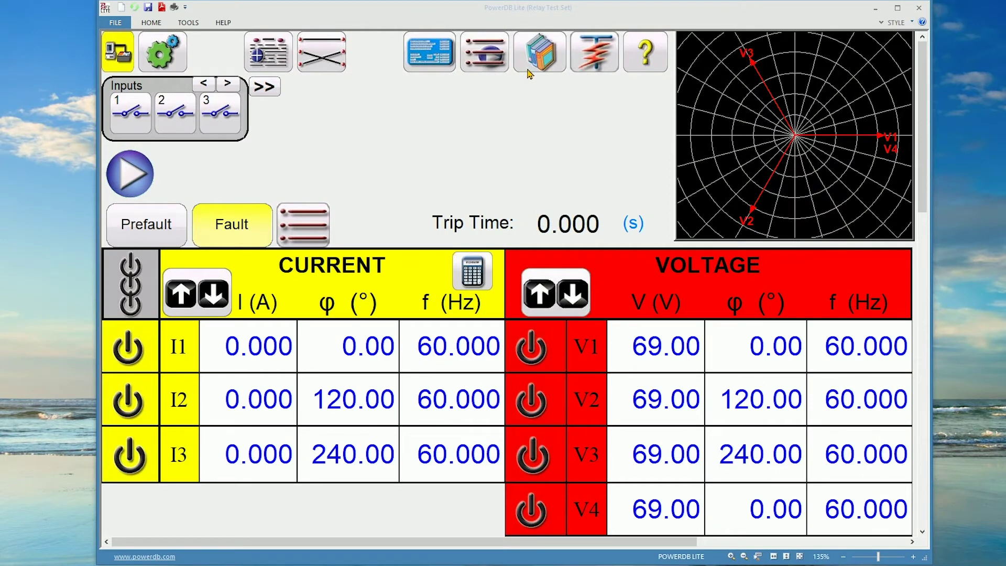
- Open the Test Library relay manufacturers and advance to the GEC–ZIV page
left_click(529, 69)
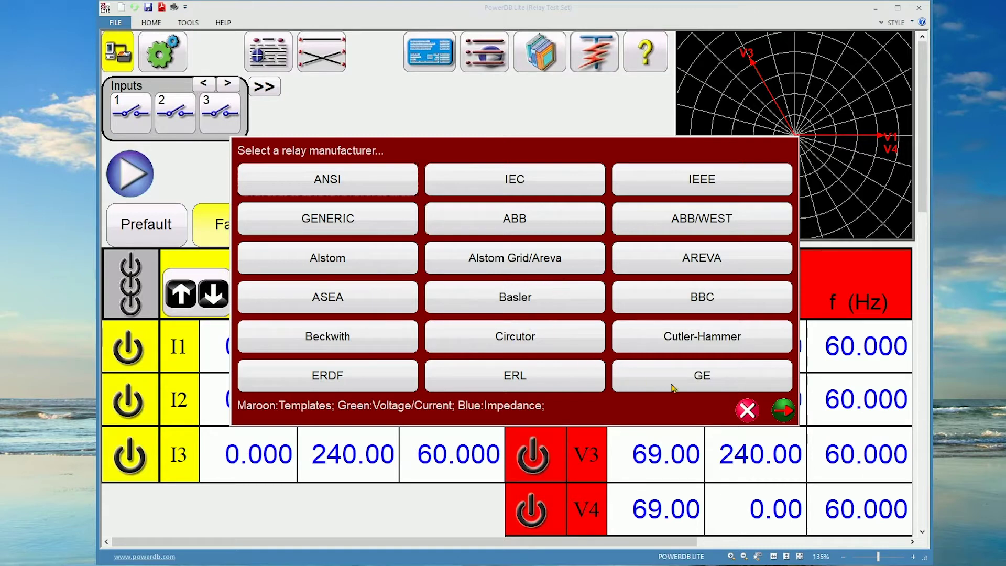
left_click(784, 410)
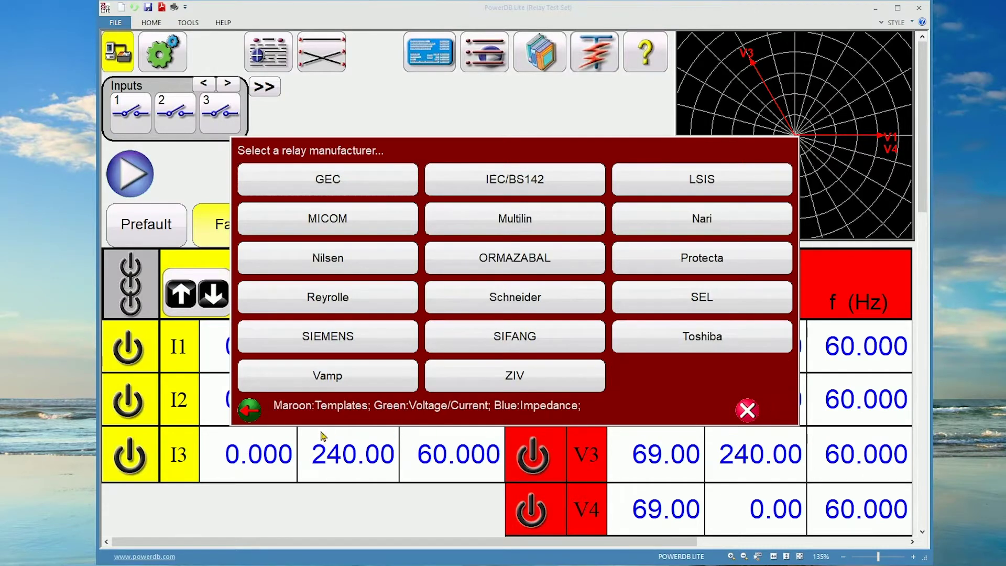
- Page back and forth through the manufacturers, then choose SEL to list its relay templates
left_click(250, 410)
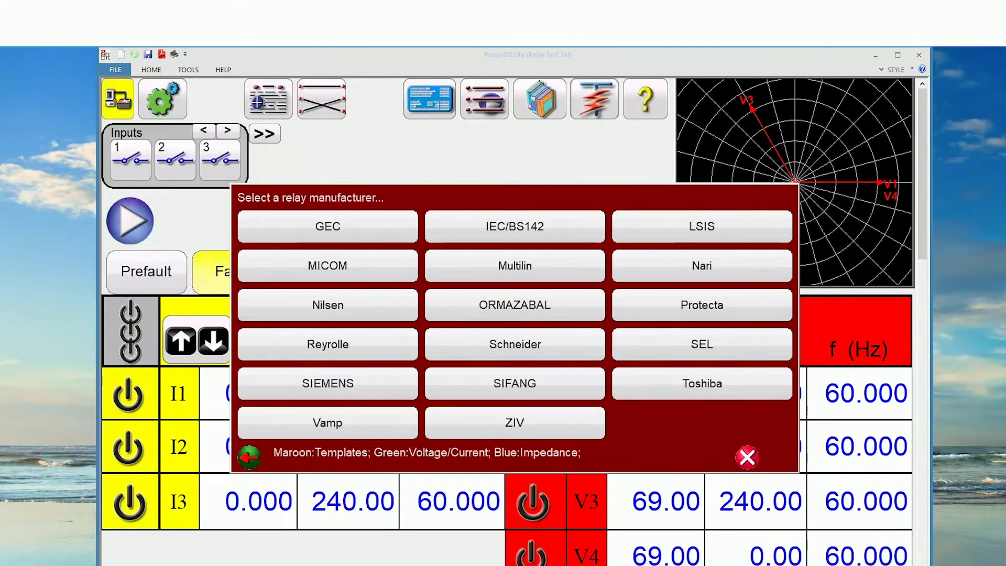
left_click(780, 414)
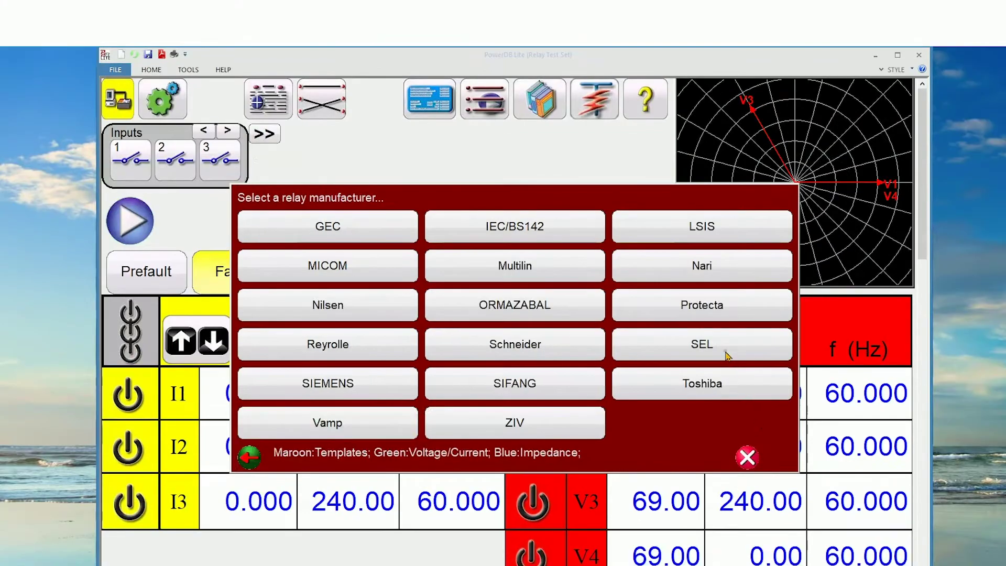
left_click(727, 351)
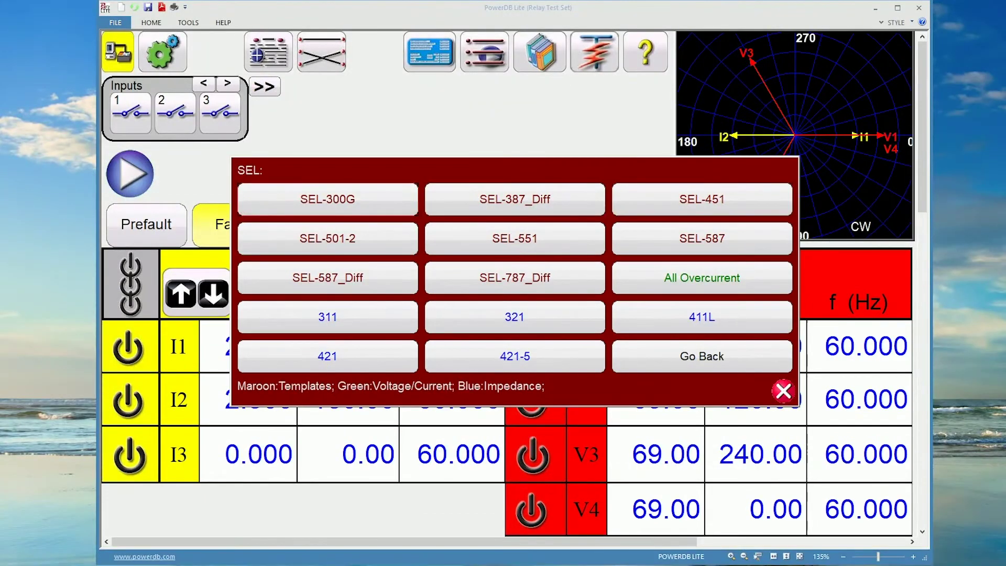
- Pick the SEL-451 template and confirm overwriting existing settings and results
left_click(708, 211)
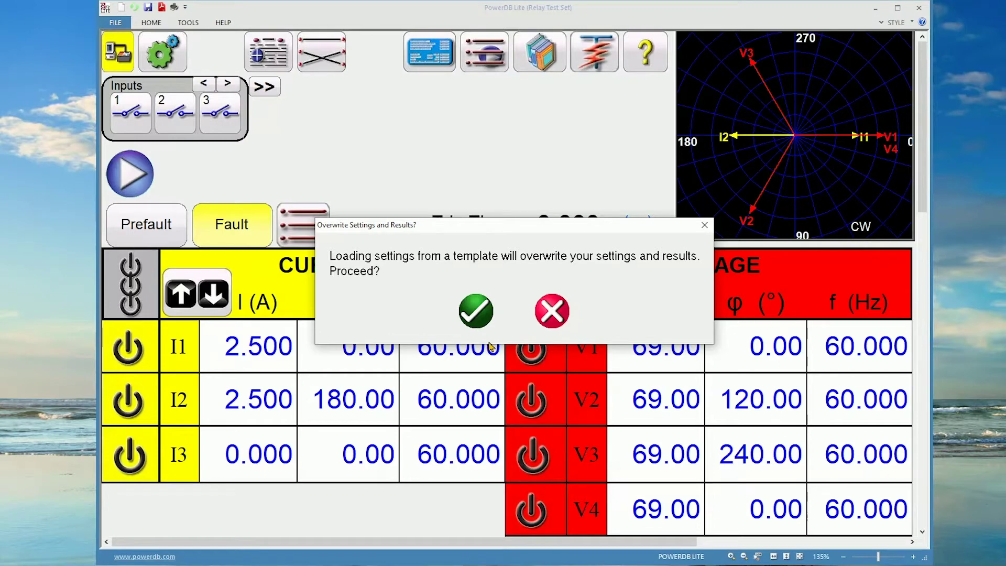
left_click(478, 313)
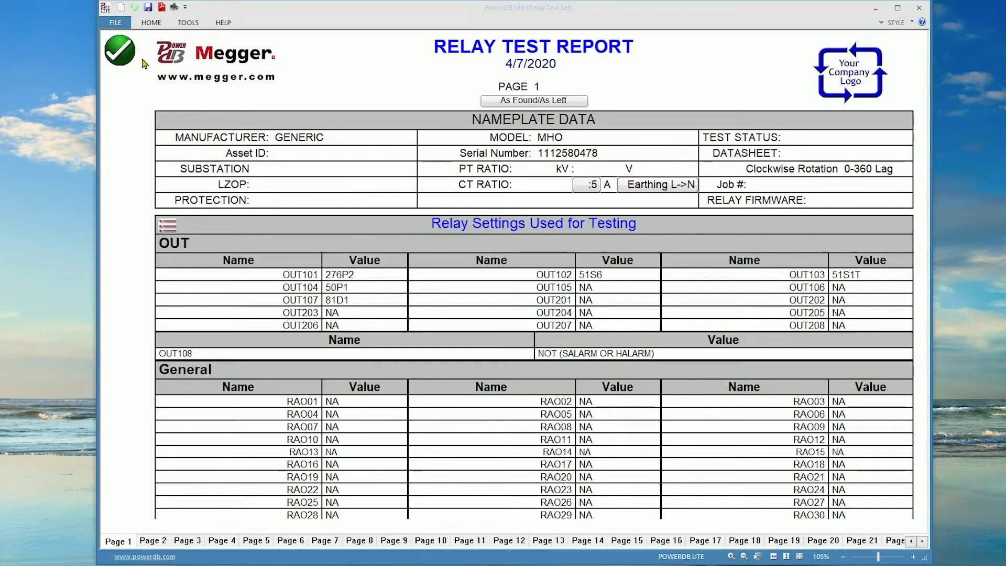
- Go back to the home test screen and open the Relay Settings table
left_click(123, 50)
left_click(169, 23)
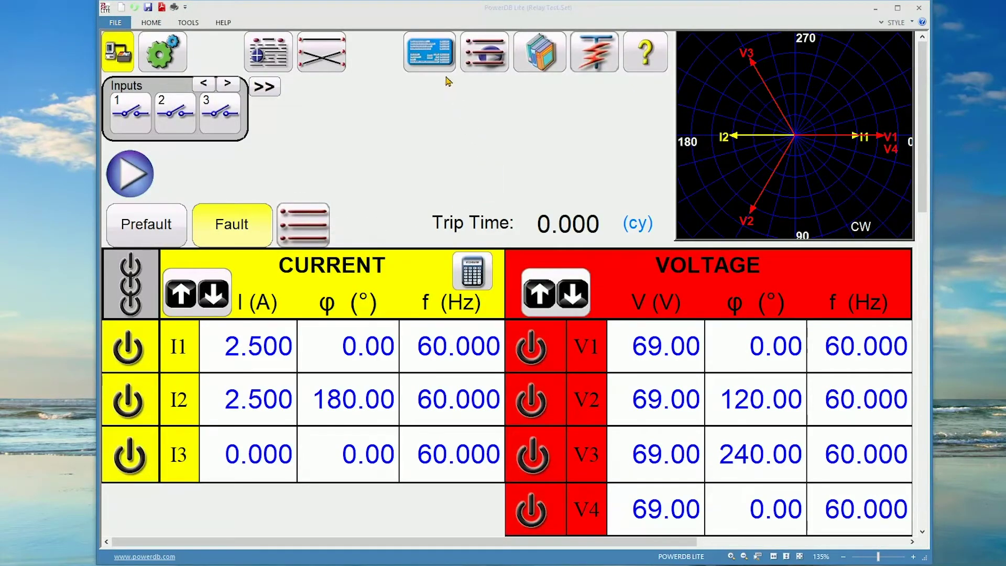
left_click(425, 56)
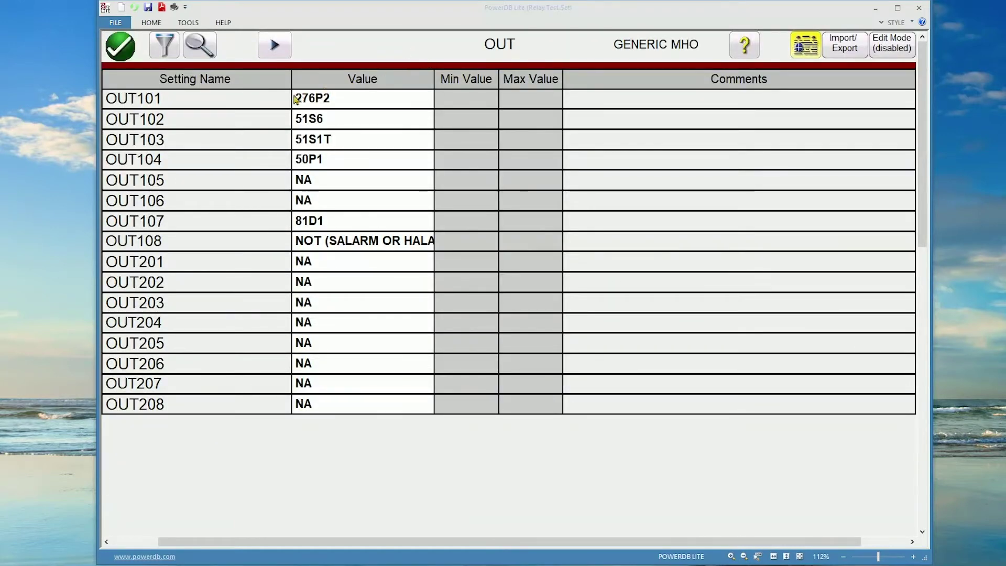
- Try the settings category filter and Search panel, then exit settings to the manual test screen
left_click(171, 54)
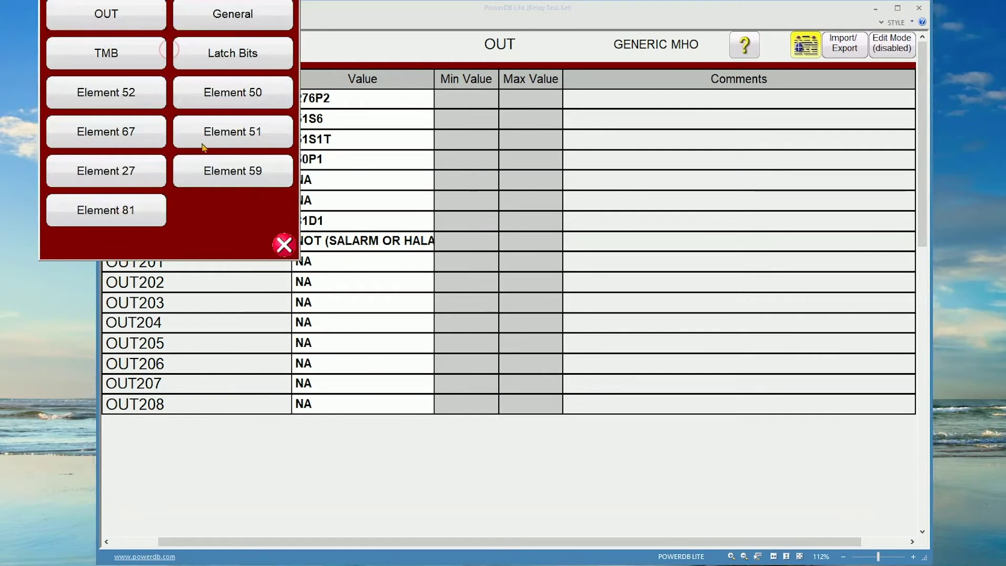
left_click(284, 241)
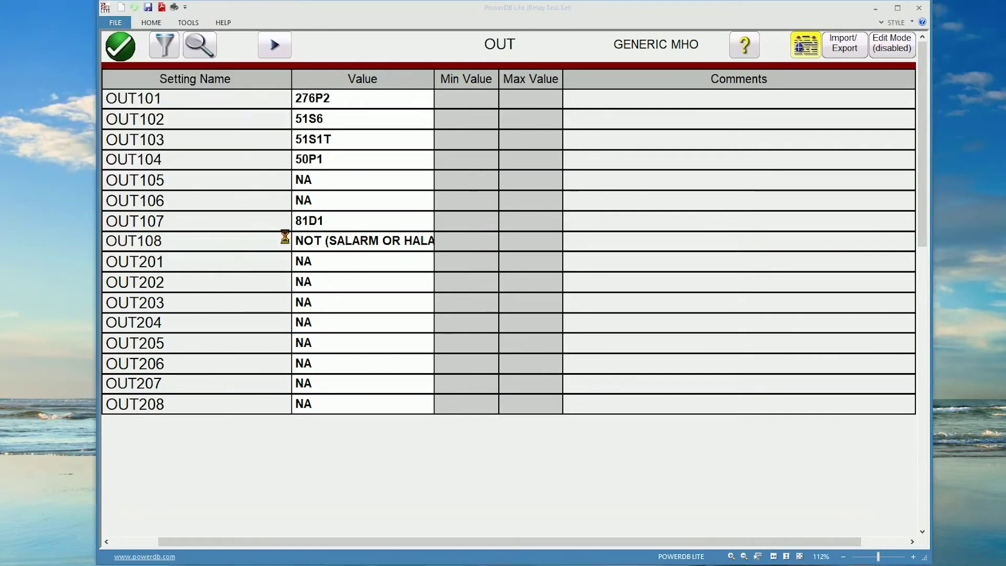
left_click(207, 57)
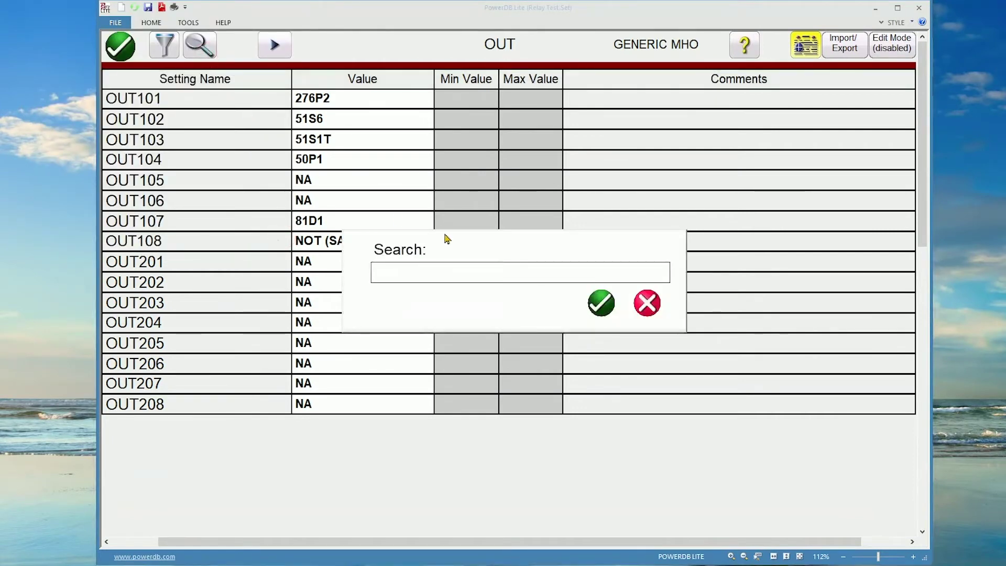
left_click(646, 304)
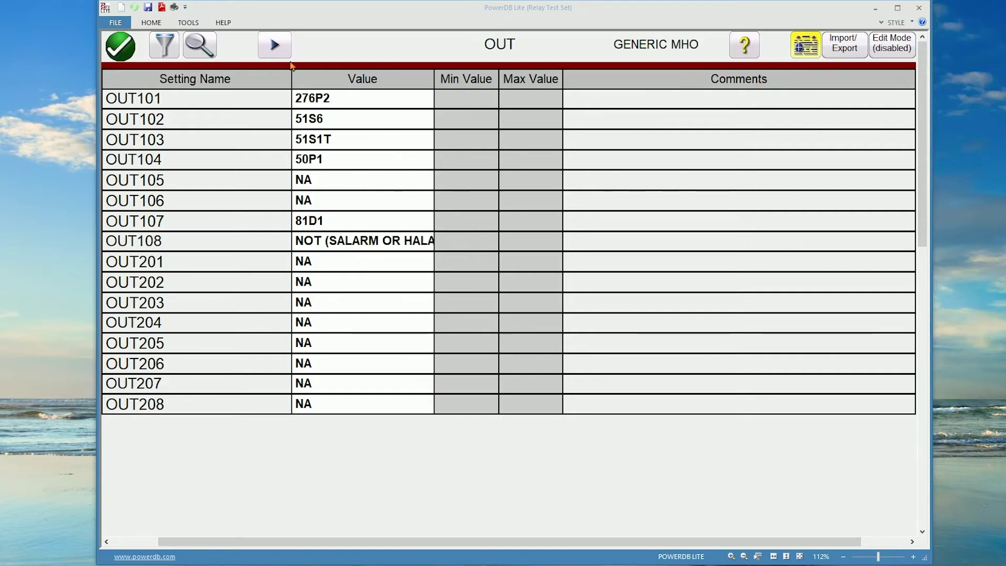
left_click(120, 57)
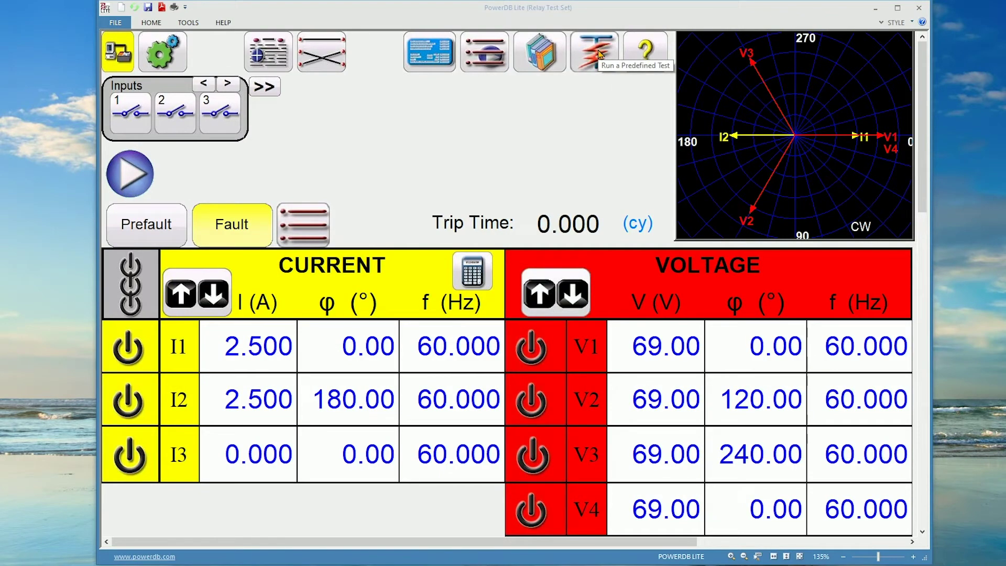
- Select 50P3 W Pickup Tests under the 50P WDG W Element Tests predefined group, then bring up the test options menu
left_click(599, 54)
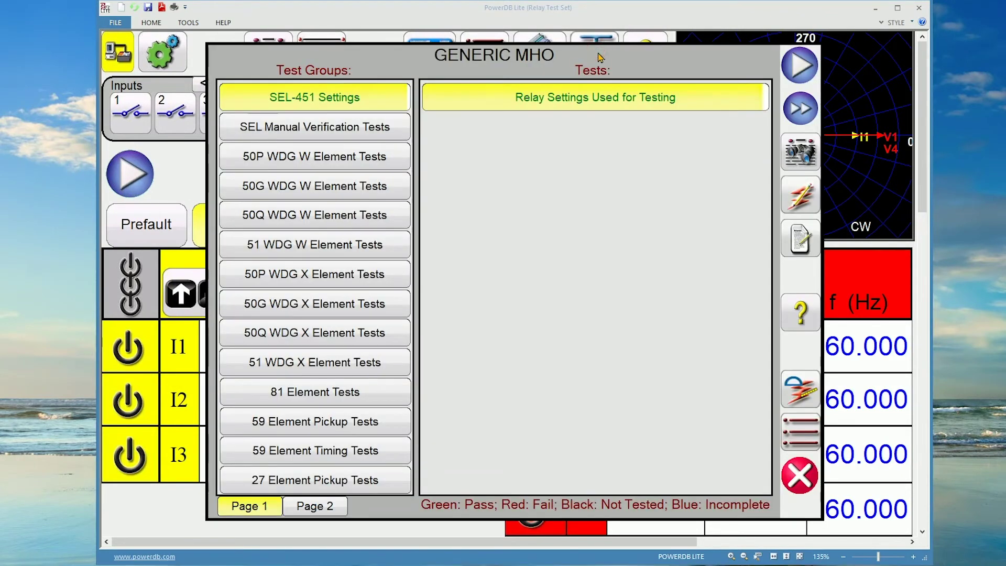
left_click(361, 168)
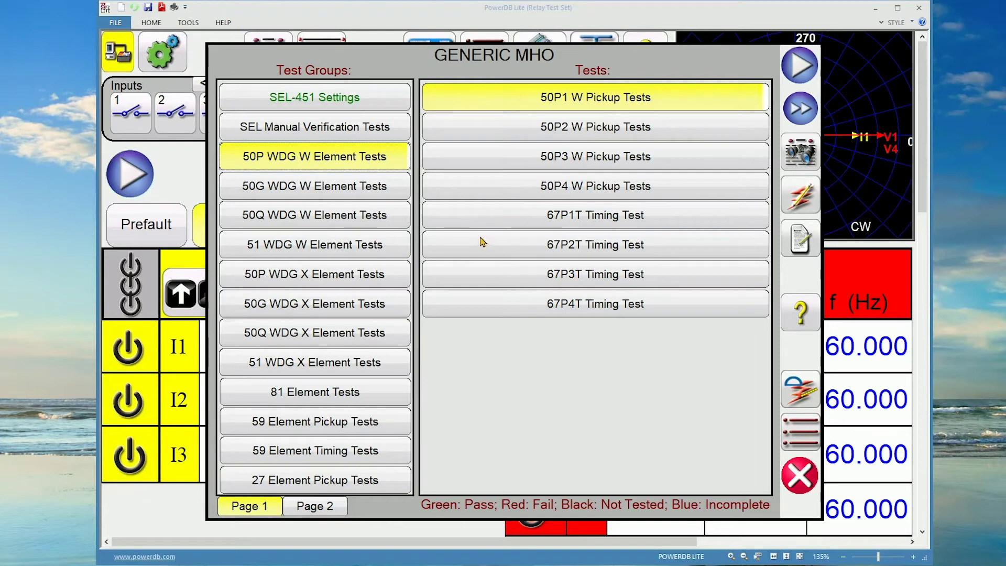
left_click(553, 160)
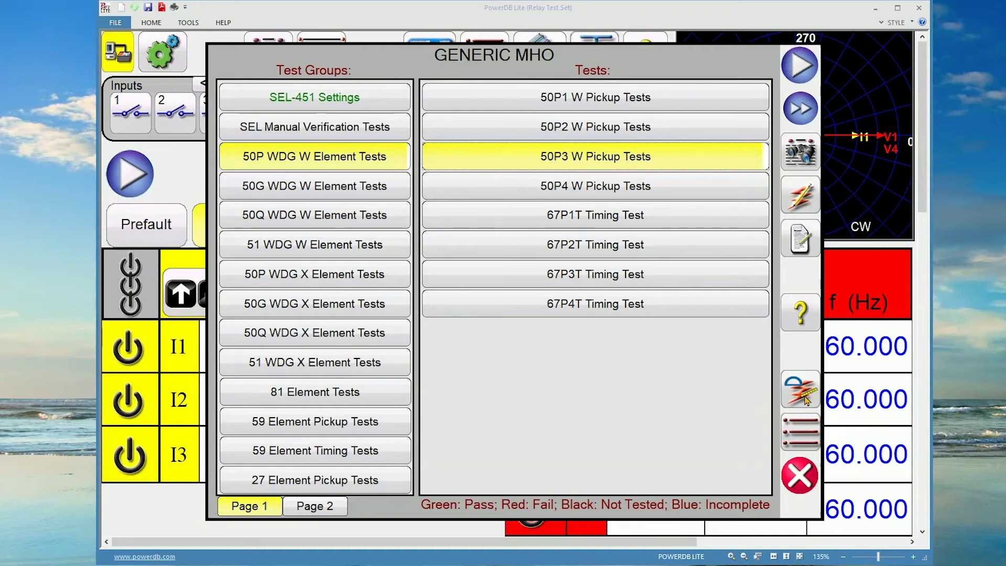
left_click(805, 430)
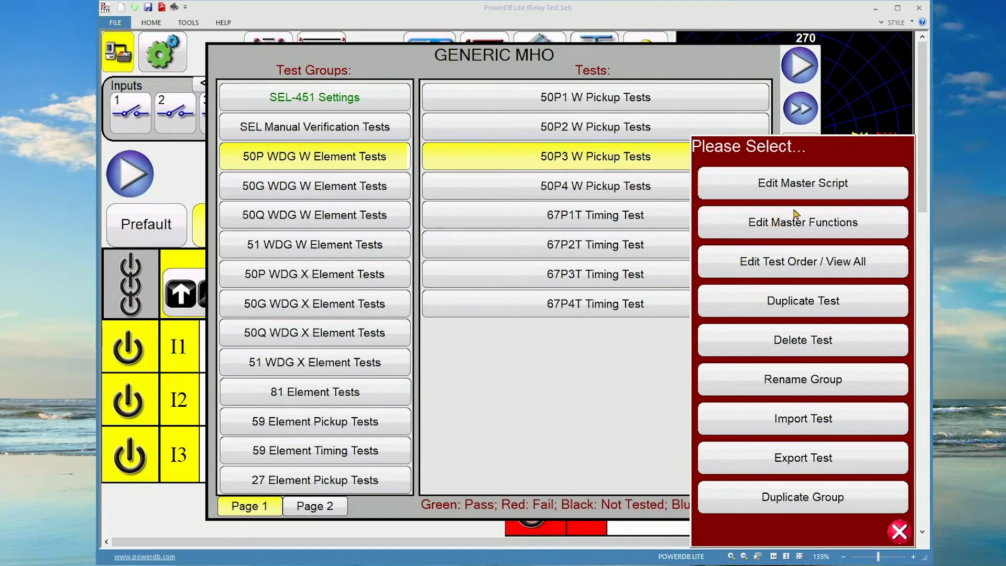